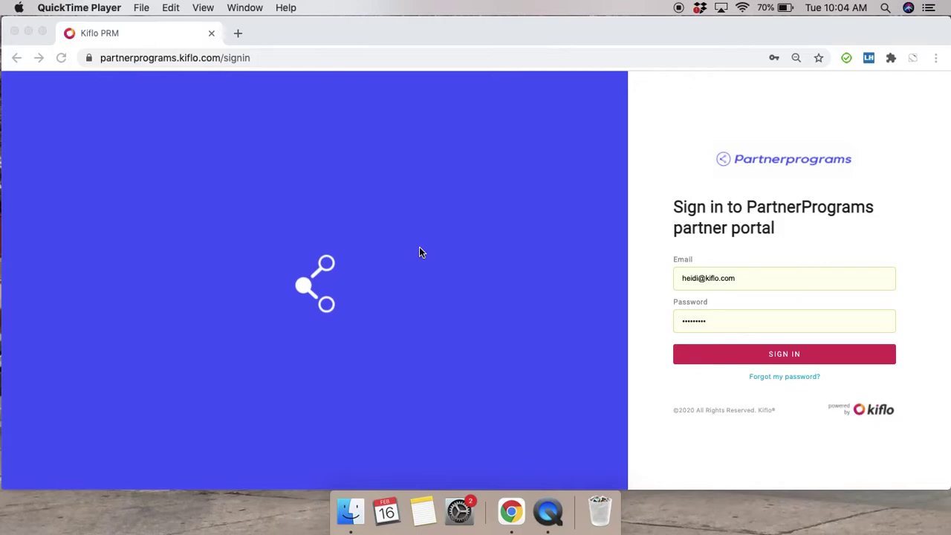
- Sign in and open the Solution Providers program from the Programs list
left_click(768, 357)
left_click(777, 361)
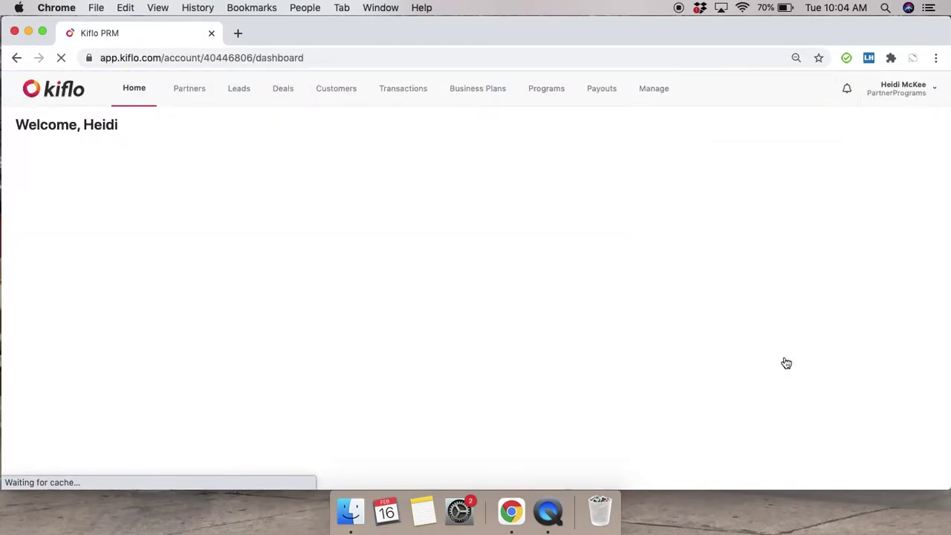
left_click(542, 97)
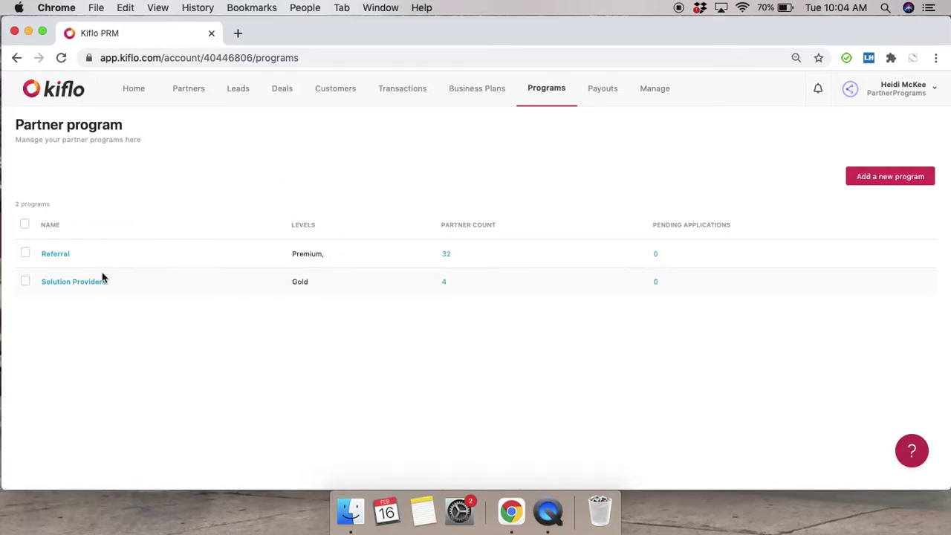
left_click(87, 281)
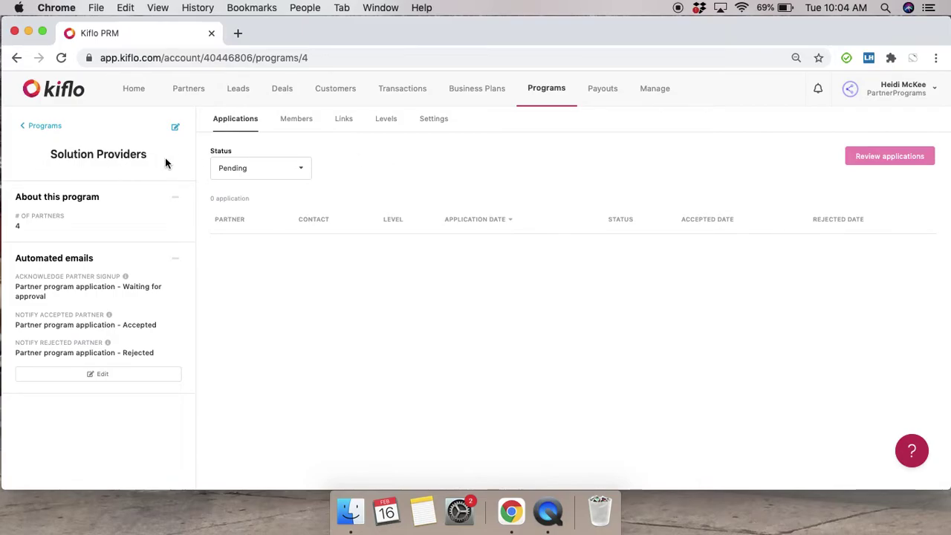
left_click(387, 122)
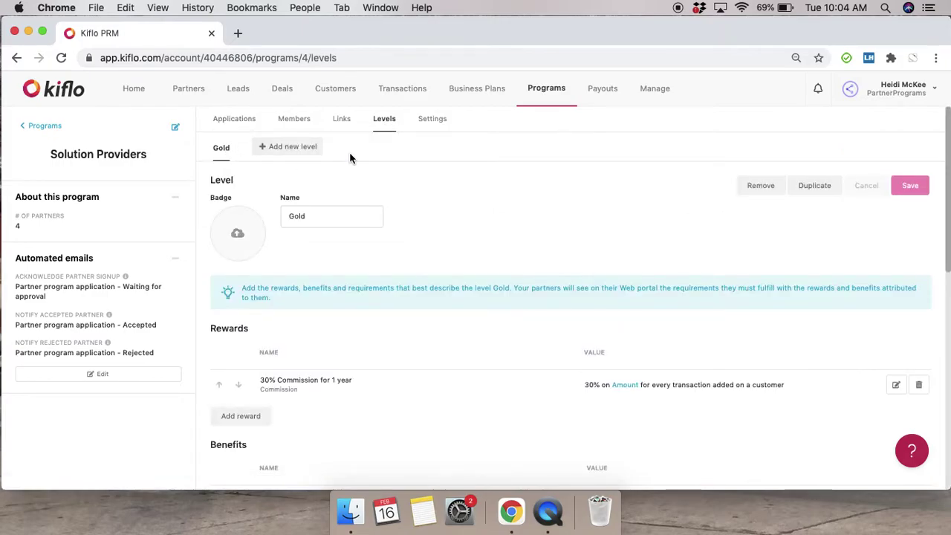
scroll(457, 205, "down", 1)
scroll(458, 205, "down", 2)
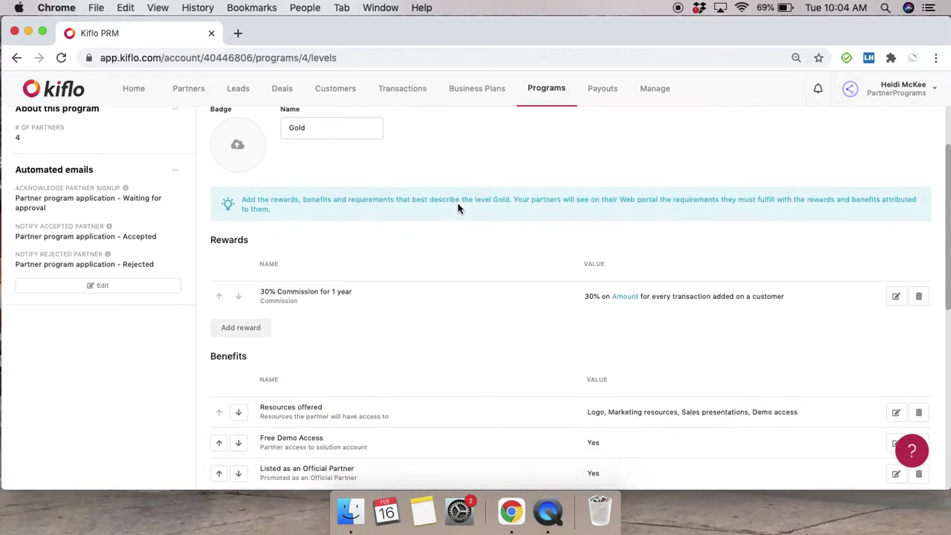
scroll(461, 271, "down", 1)
scroll(461, 271, "down", 2)
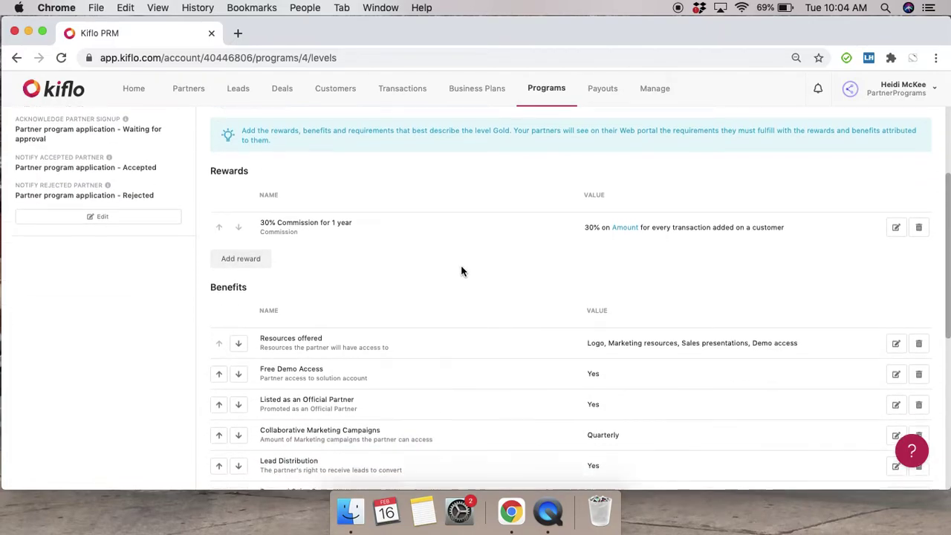
scroll(461, 271, "up", 1)
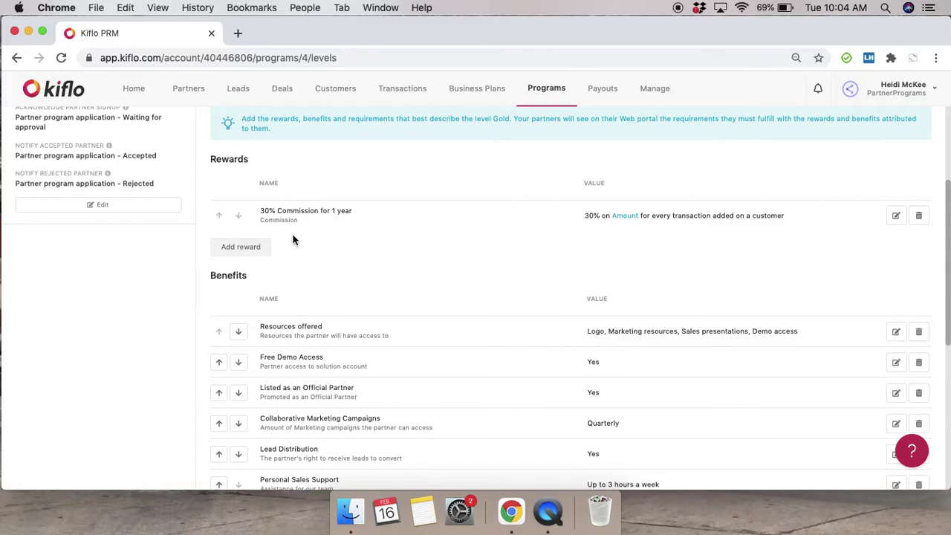
scroll(294, 239, "down", 1)
scroll(293, 240, "down", 2)
scroll(317, 404, "down", 2)
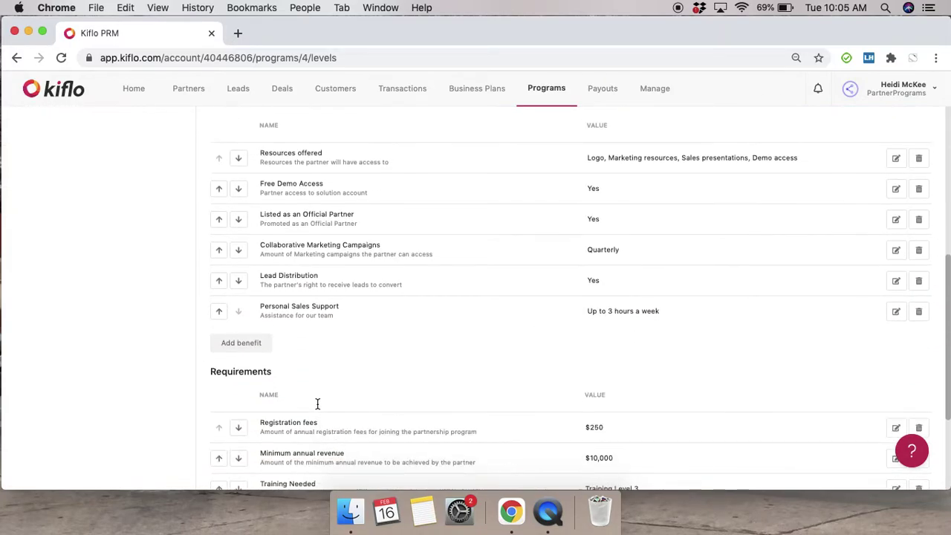
scroll(317, 386, "down", 2)
scroll(310, 317, "down", 3)
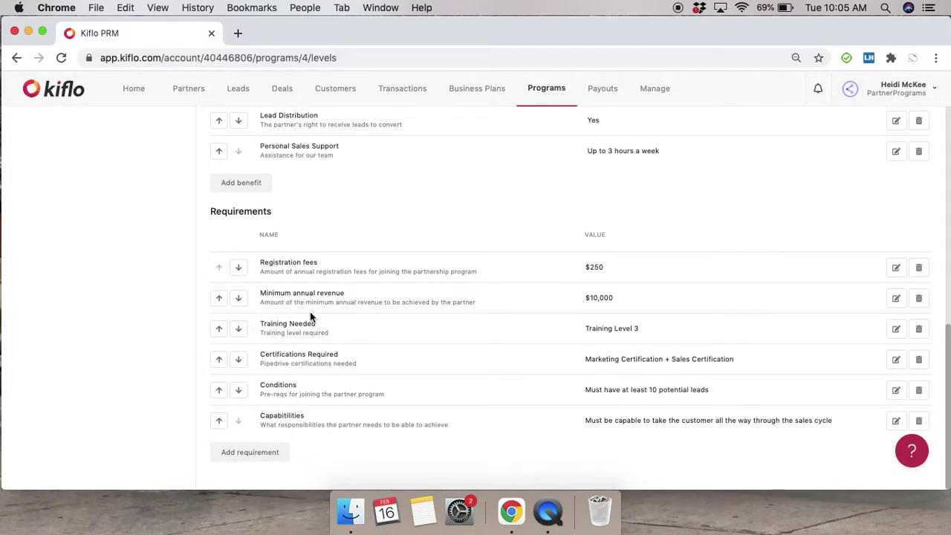
scroll(407, 263, "up", 5)
scroll(407, 264, "up", 4)
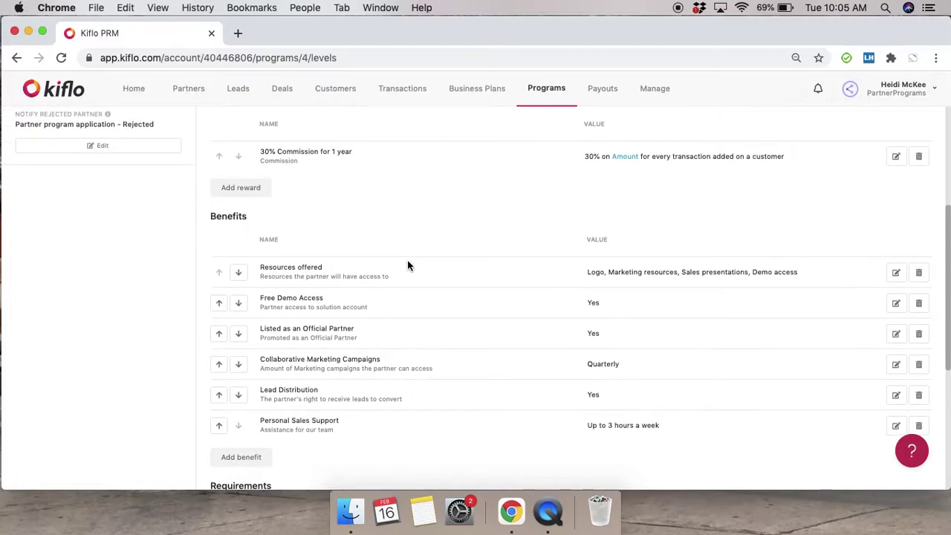
scroll(407, 264, "up", 5)
scroll(407, 265, "up", 2)
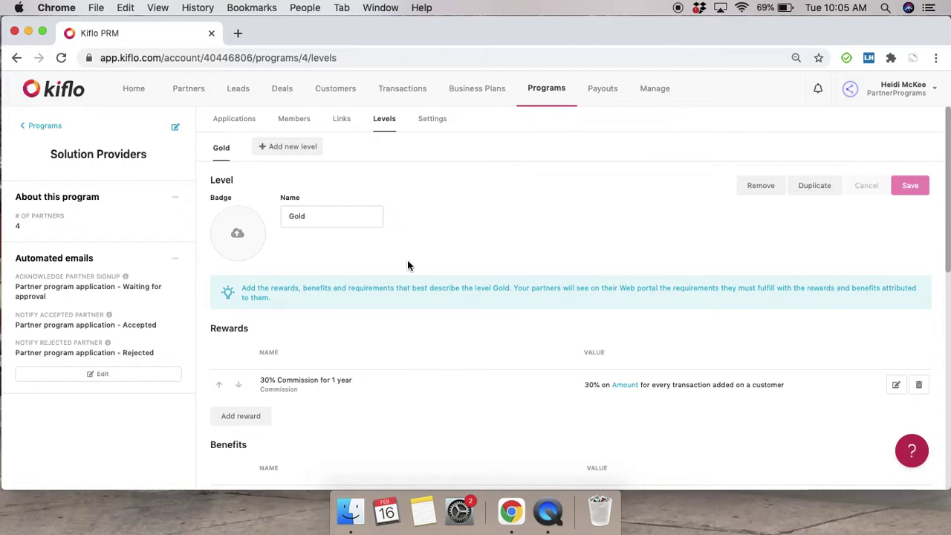
scroll(407, 265, "down", 1)
scroll(407, 265, "down", 2)
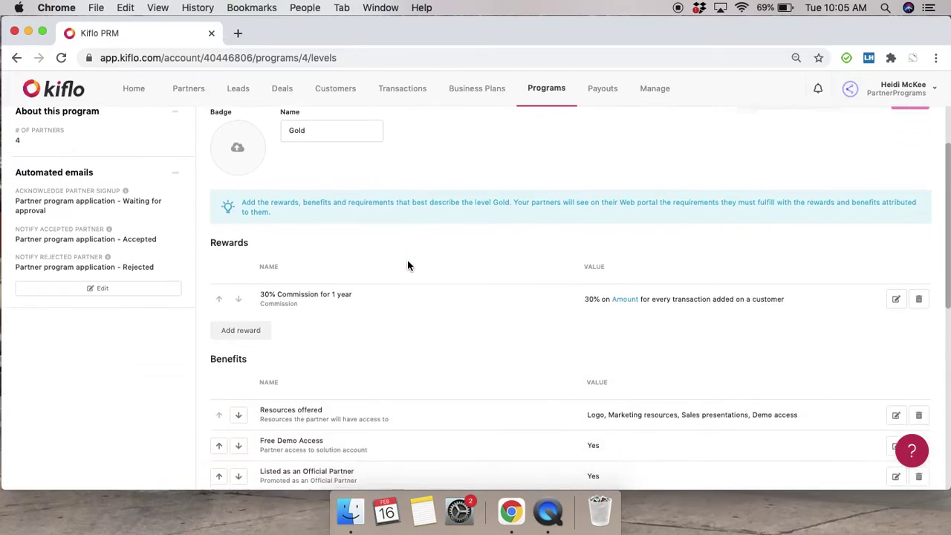
scroll(407, 265, "down", 1)
scroll(407, 265, "down", 2)
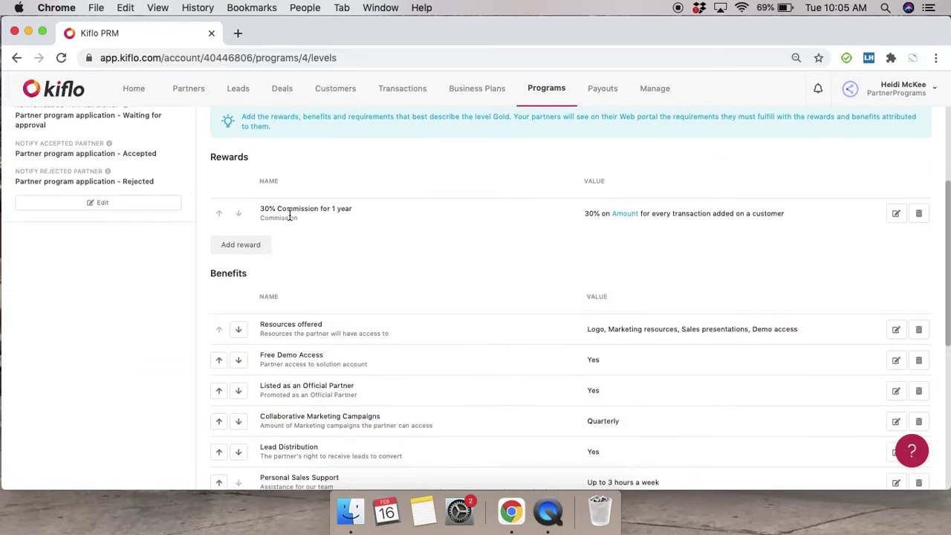
scroll(340, 233, "down", 1)
scroll(340, 233, "down", 2)
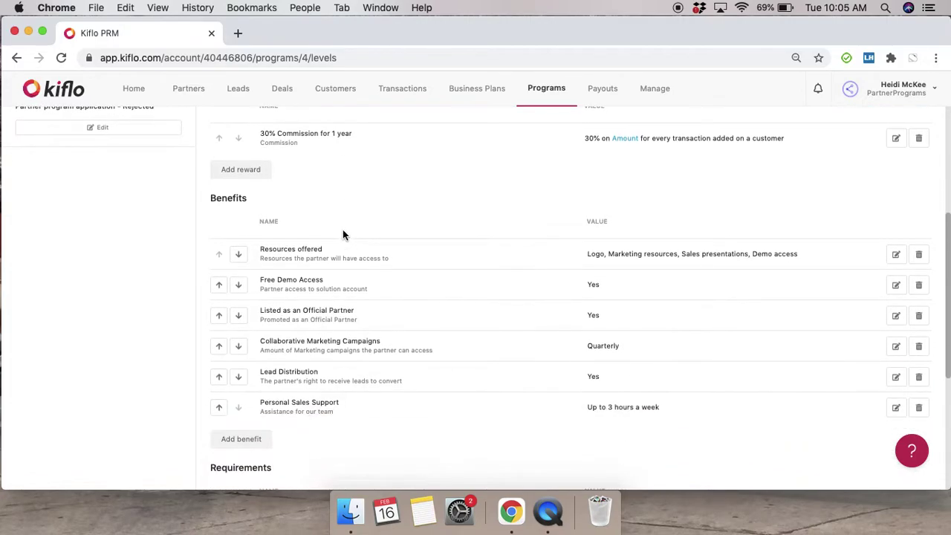
scroll(364, 394, "down", 1)
scroll(363, 397, "down", 3)
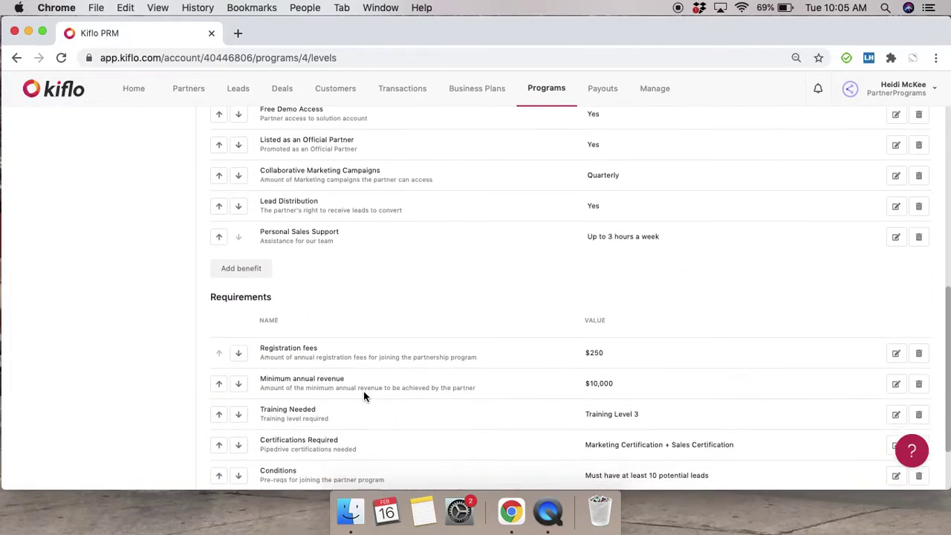
scroll(337, 329, "down", 1)
scroll(337, 329, "down", 2)
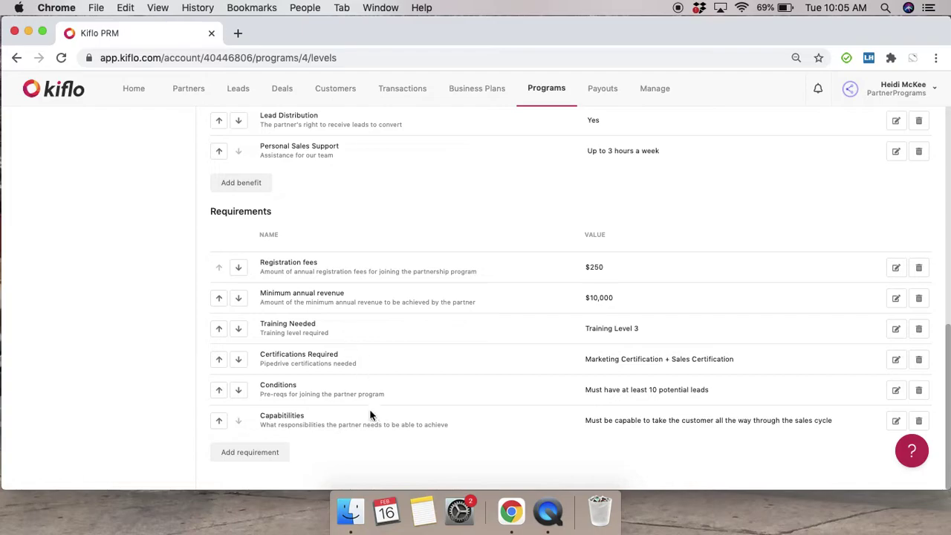
scroll(402, 328, "up", 5)
scroll(402, 328, "up", 4)
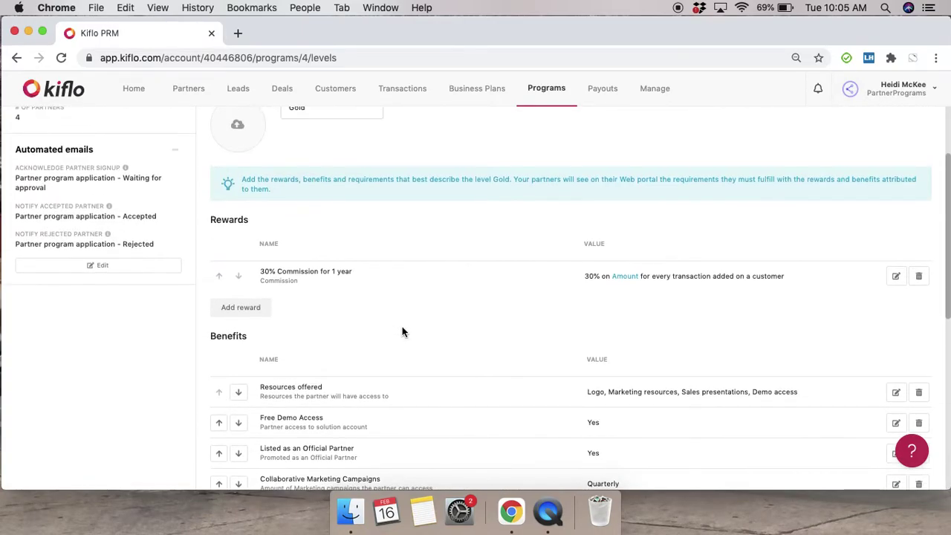
scroll(312, 296, "up", 1)
scroll(314, 292, "up", 2)
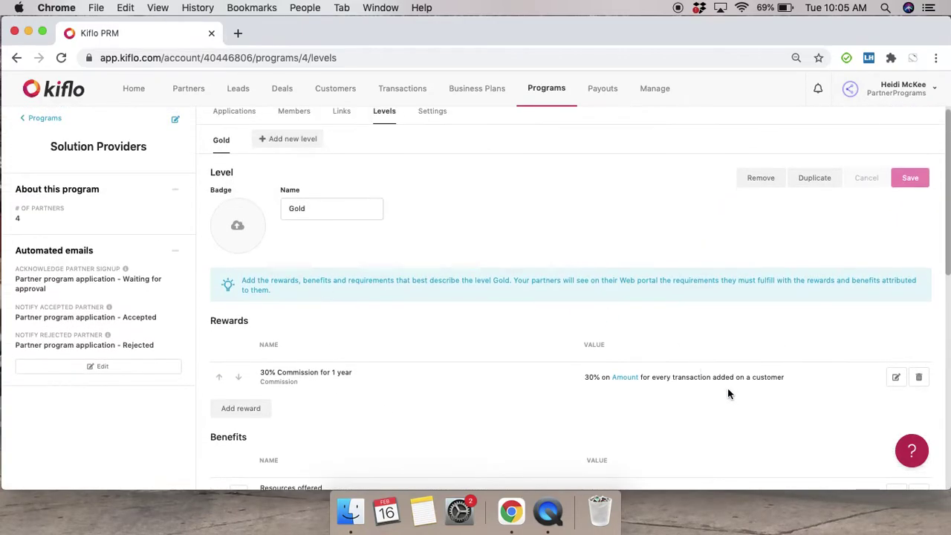
scroll(732, 392, "down", 1)
- Edit the 30% Commission reward, keeping Cash as its type and checking the starting month
left_click(895, 342)
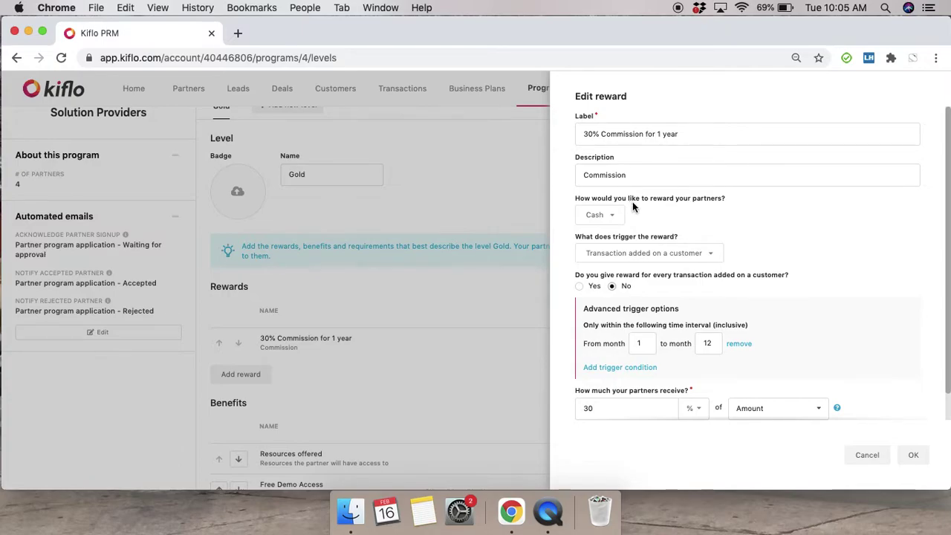
scroll(632, 202, "down", 1)
left_click(613, 198)
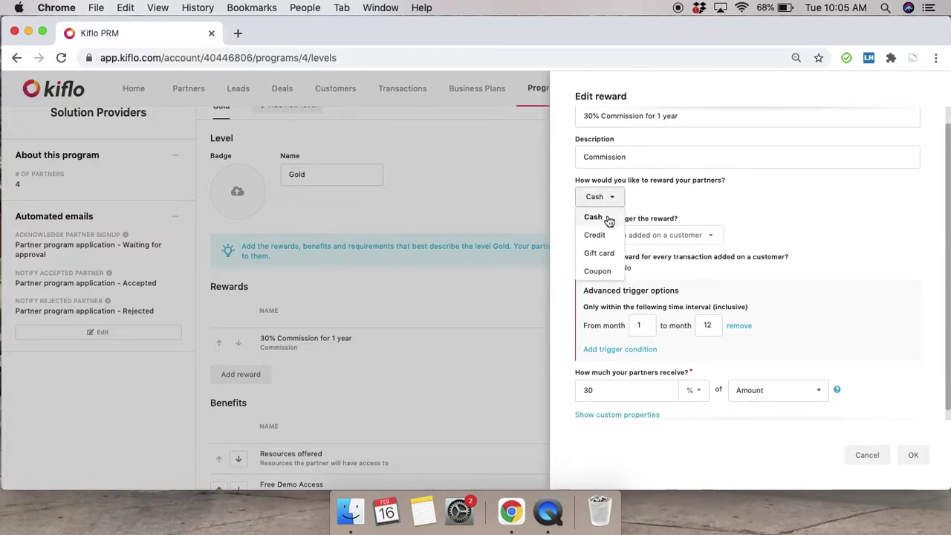
left_click(672, 201)
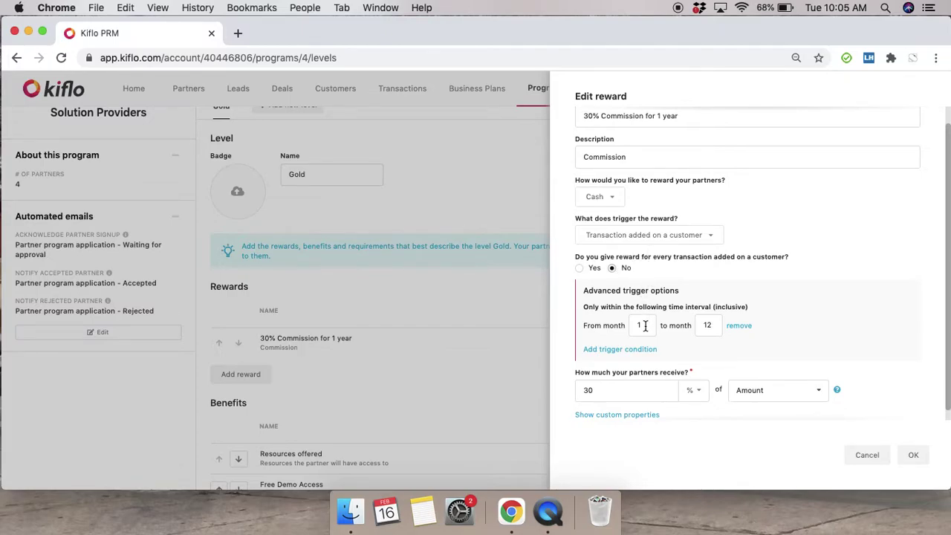
scroll(644, 325, "down", 2)
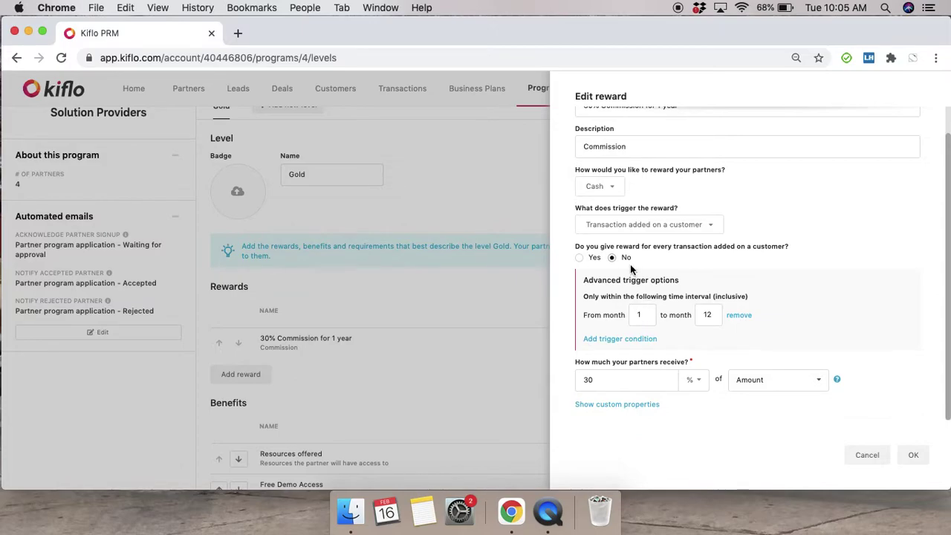
double_click(643, 315)
- Keep the commission as a percentage of Amount and confirm the reward
left_click(700, 383)
left_click(700, 384)
left_click(700, 384)
scroll(702, 389, "down", 1)
left_click(694, 414)
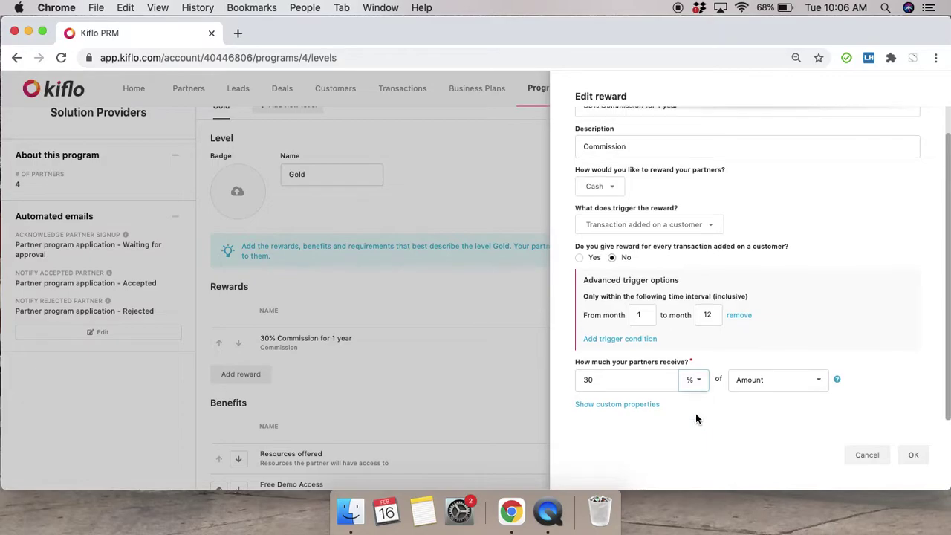
left_click(800, 384)
left_click(793, 402)
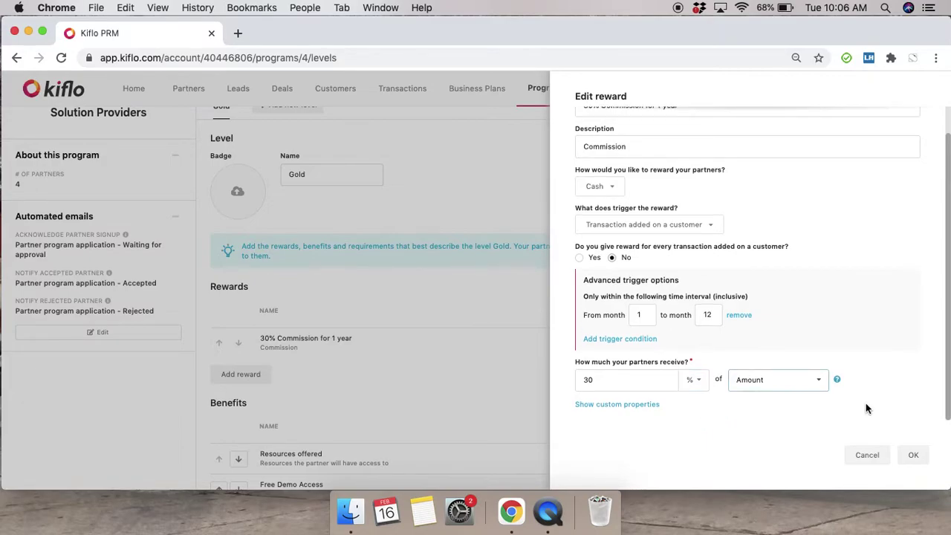
left_click(913, 455)
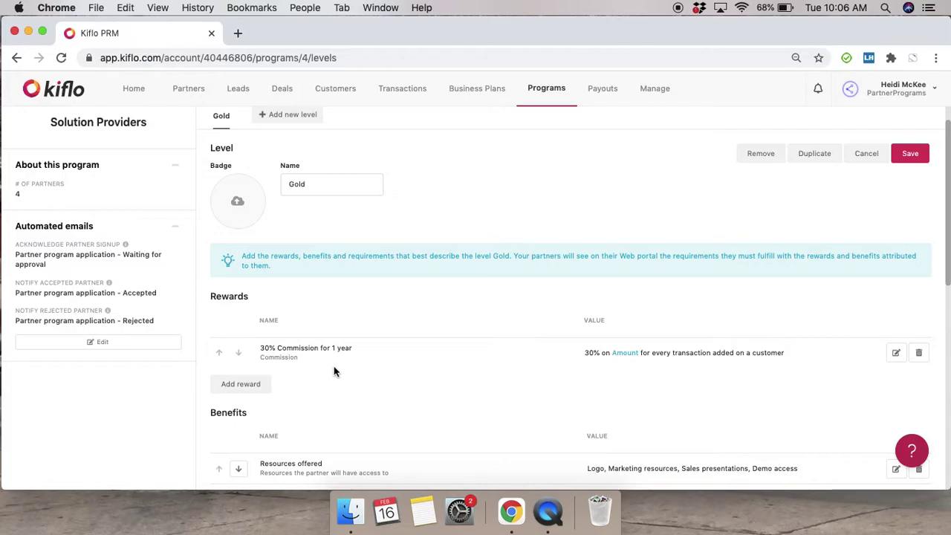
- Scroll through the Gold level's benefits and requirements, including the $250 registration fee
scroll(333, 366, "down", 2)
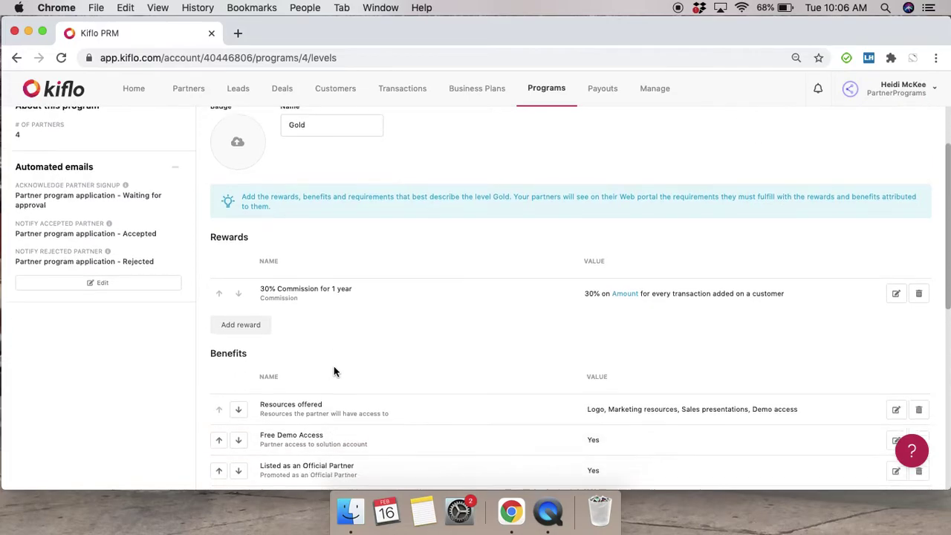
scroll(333, 366, "down", 2)
scroll(334, 366, "down", 4)
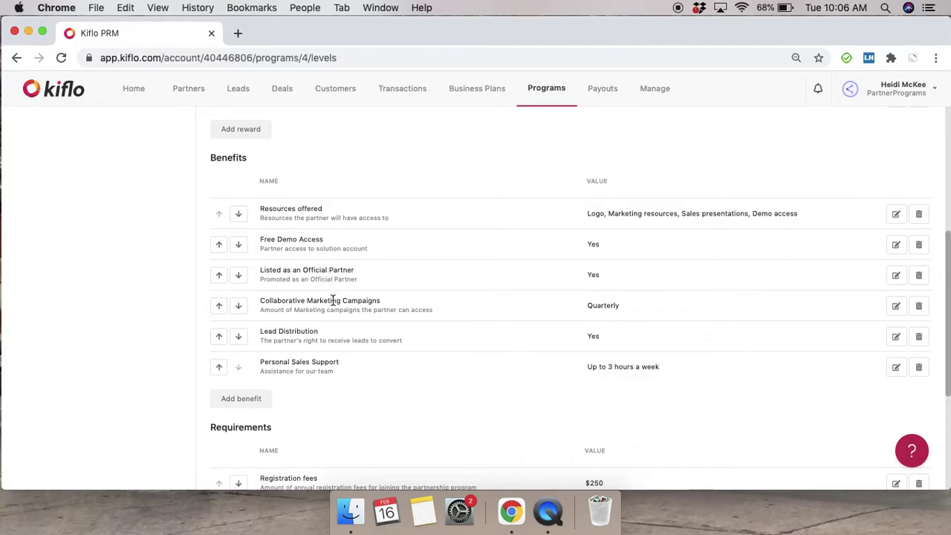
scroll(332, 299, "down", 5)
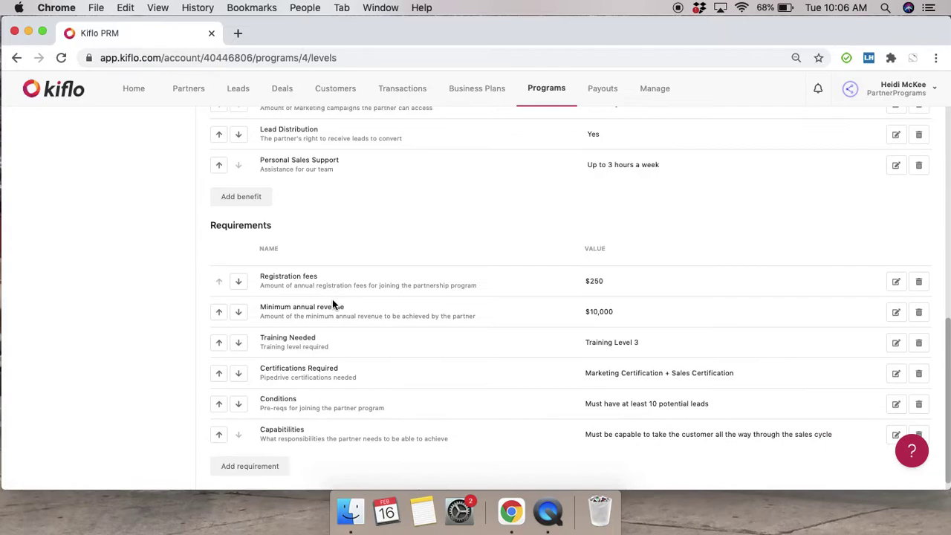
scroll(332, 298, "down", 1)
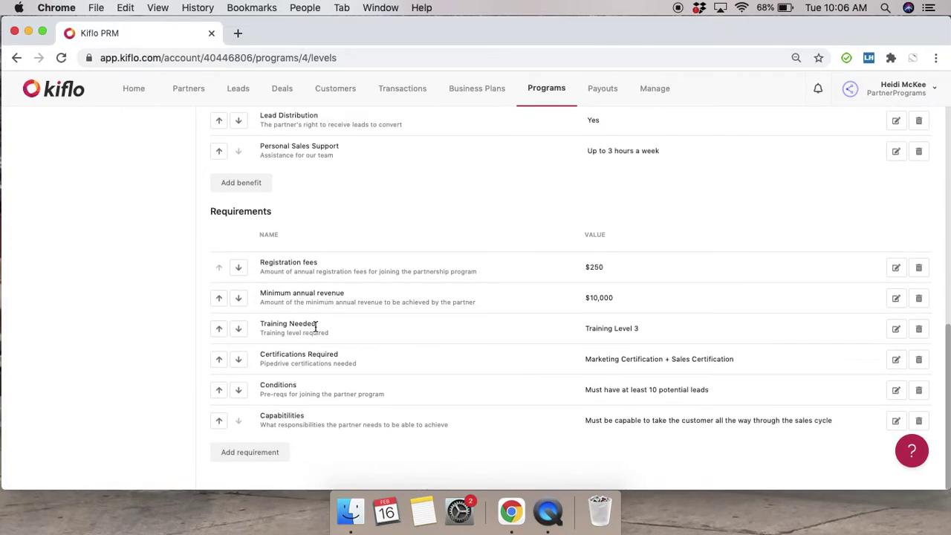
- Highlight the Training Needed, Training Level 3 and Certifications Required entries, then return to the top
left_click_drag(316, 327, 260, 325)
left_click_drag(586, 329, 659, 340)
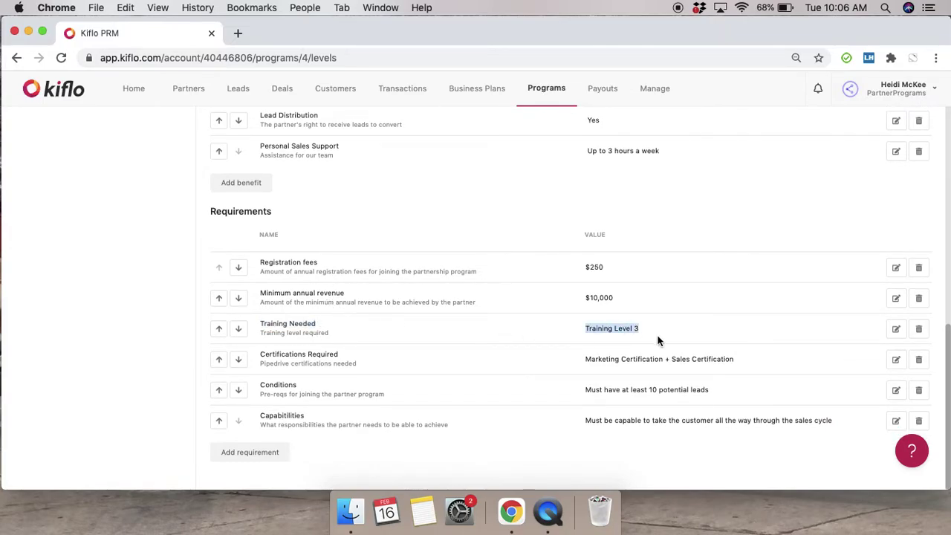
triple_click(367, 358)
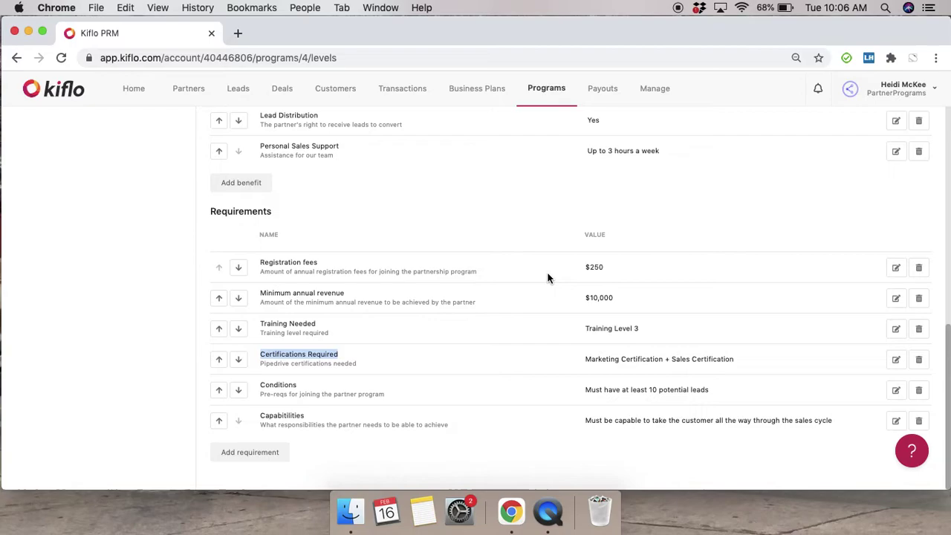
scroll(547, 277, "up", 2)
scroll(548, 278, "up", 2)
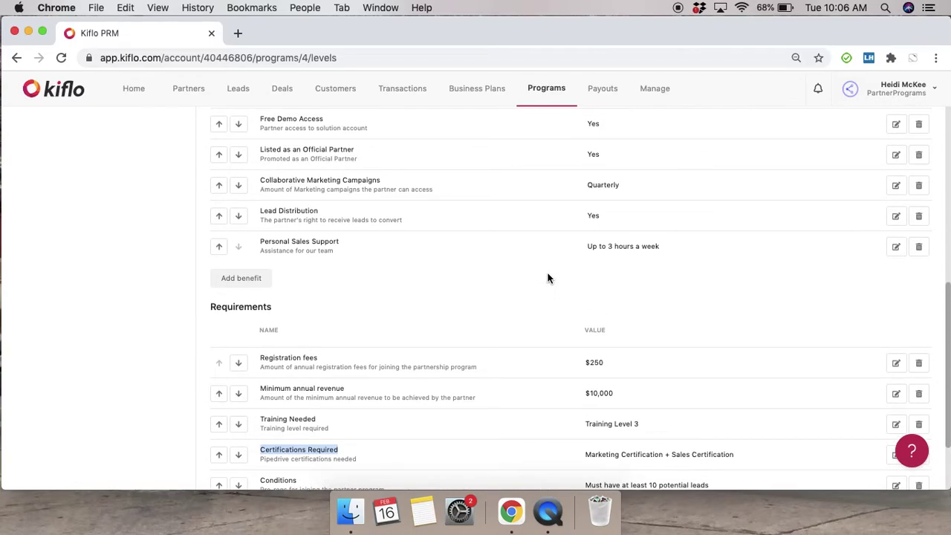
scroll(547, 277, "up", 3)
scroll(547, 277, "up", 4)
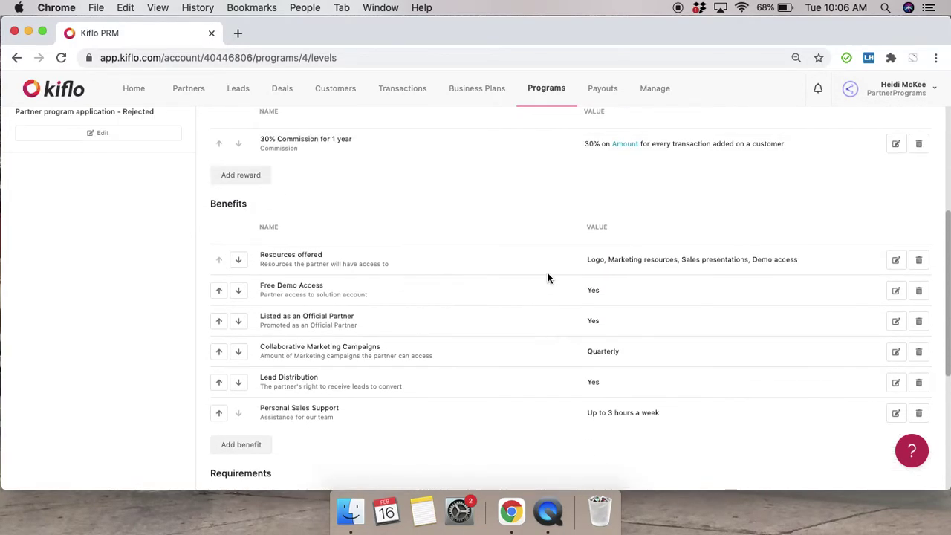
scroll(547, 276, "up", 9)
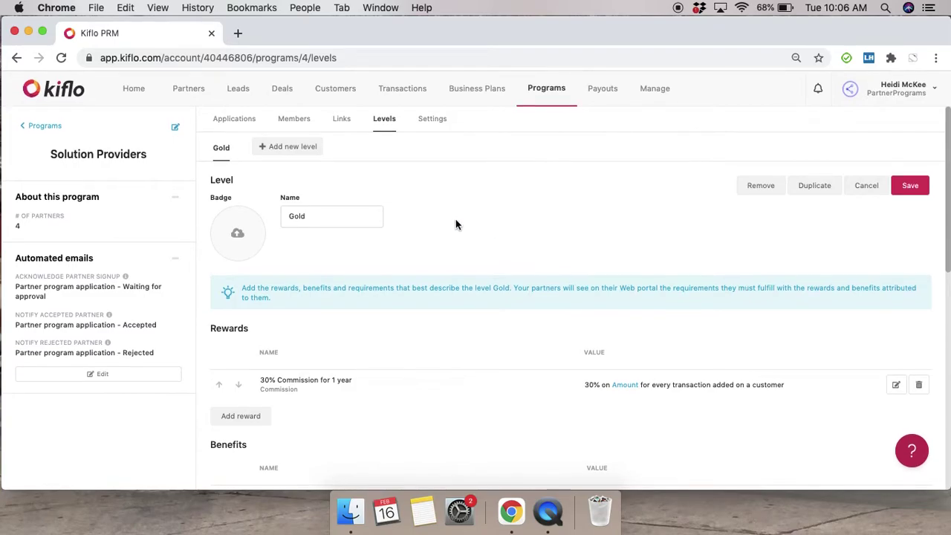
- Leave the Gold level unsaved and browse the Referral program's 32 member partners
left_click(41, 128)
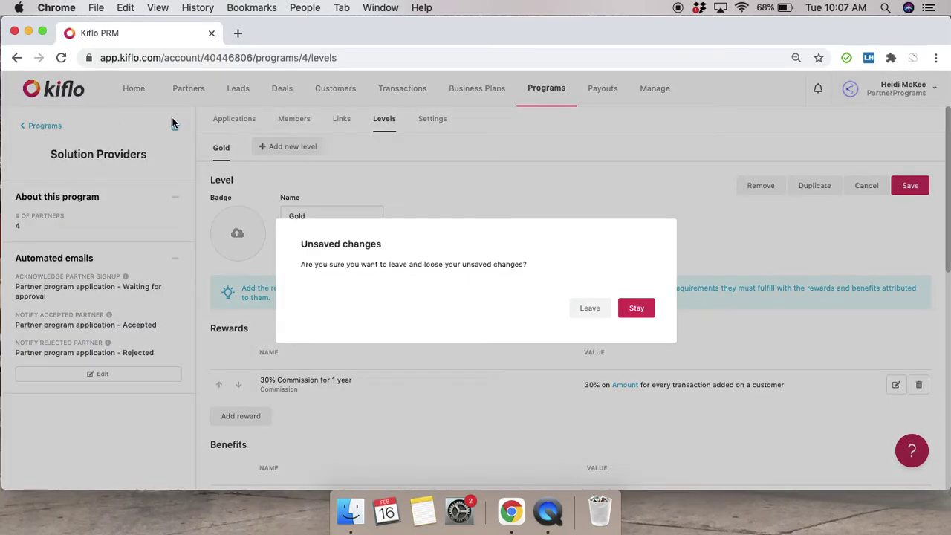
left_click(589, 308)
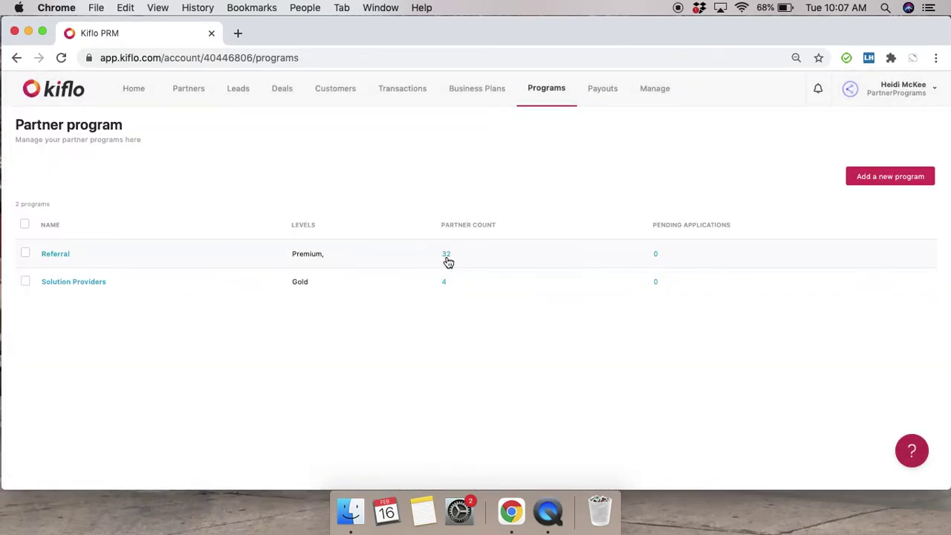
left_click(446, 259)
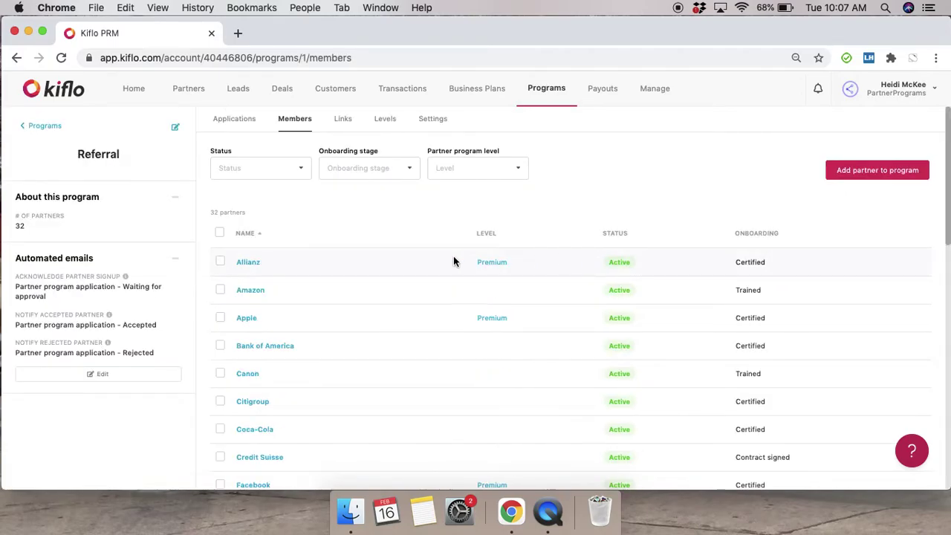
scroll(283, 335, "down", 3)
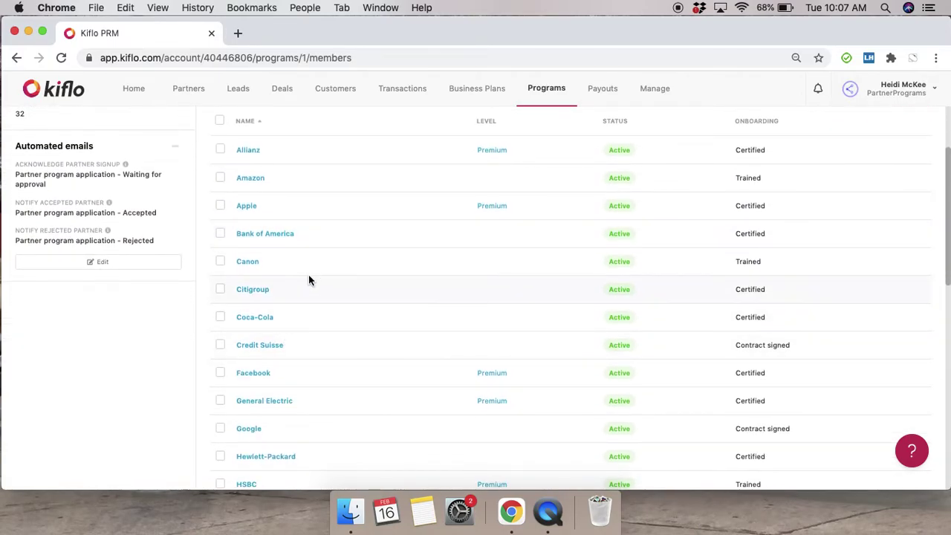
scroll(672, 260, "up", 3)
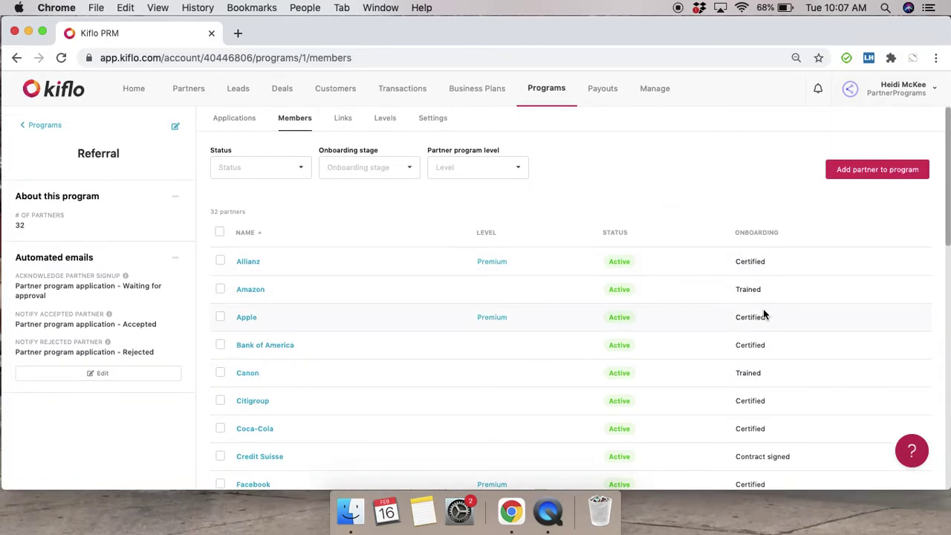
scroll(763, 311, "down", 2)
scroll(763, 308, "down", 1)
scroll(763, 308, "down", 2)
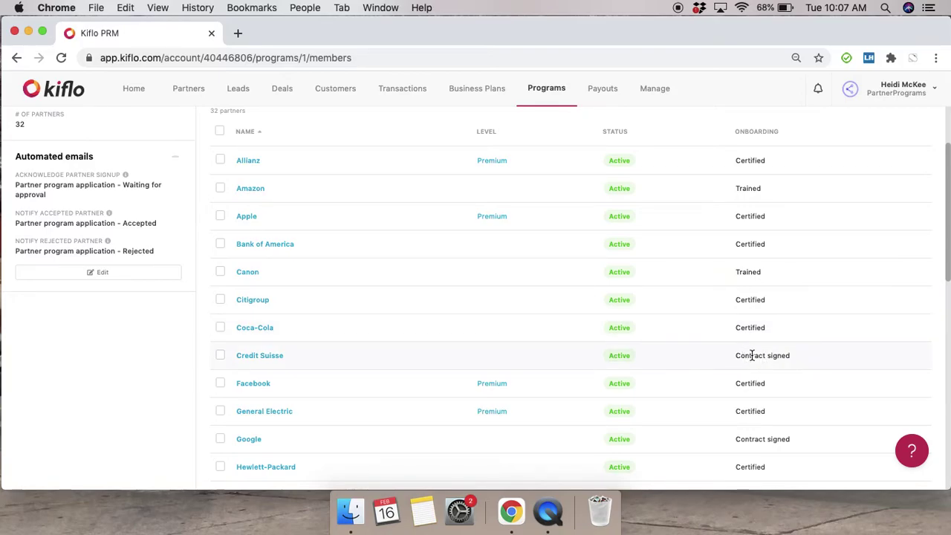
scroll(631, 321, "up", 1)
scroll(628, 321, "up", 3)
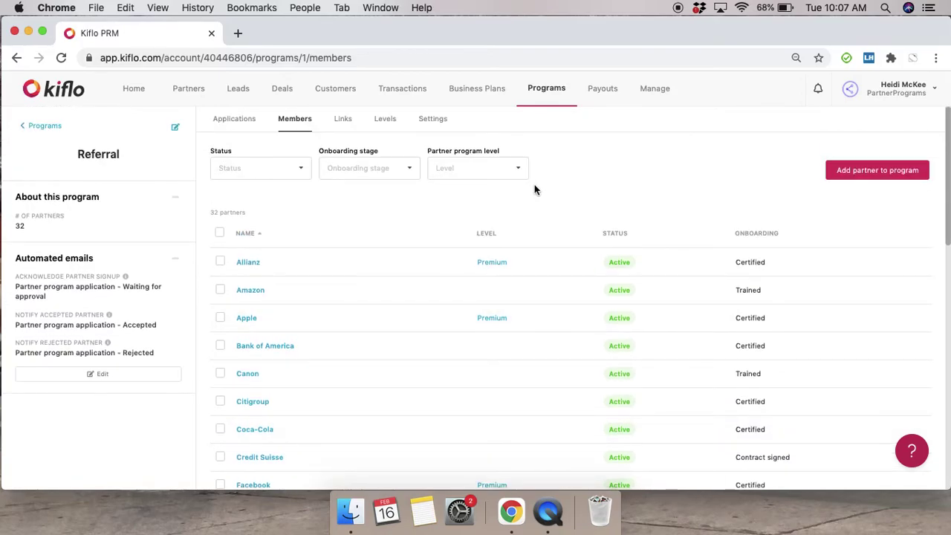
- Open Amazon from the Partners list and review its lead and deal dashboard
left_click(184, 96)
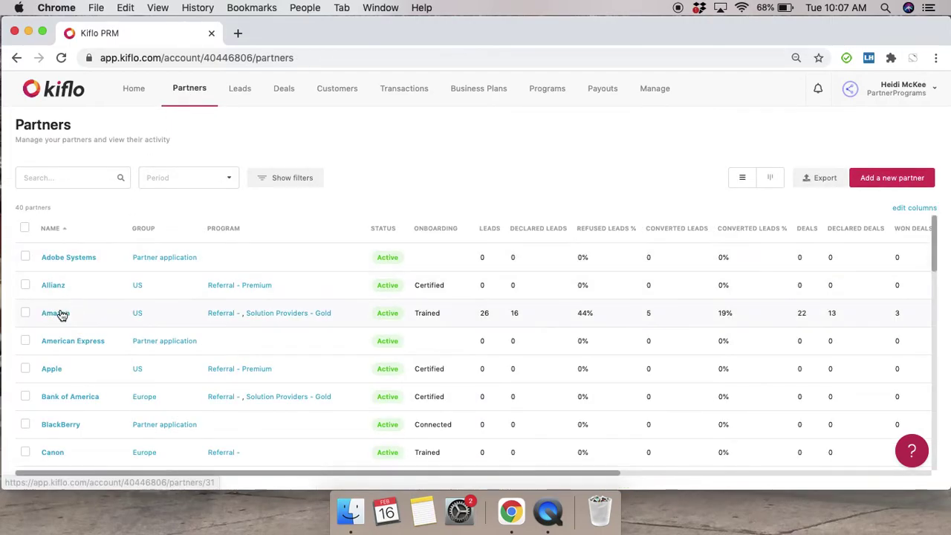
left_click(59, 314)
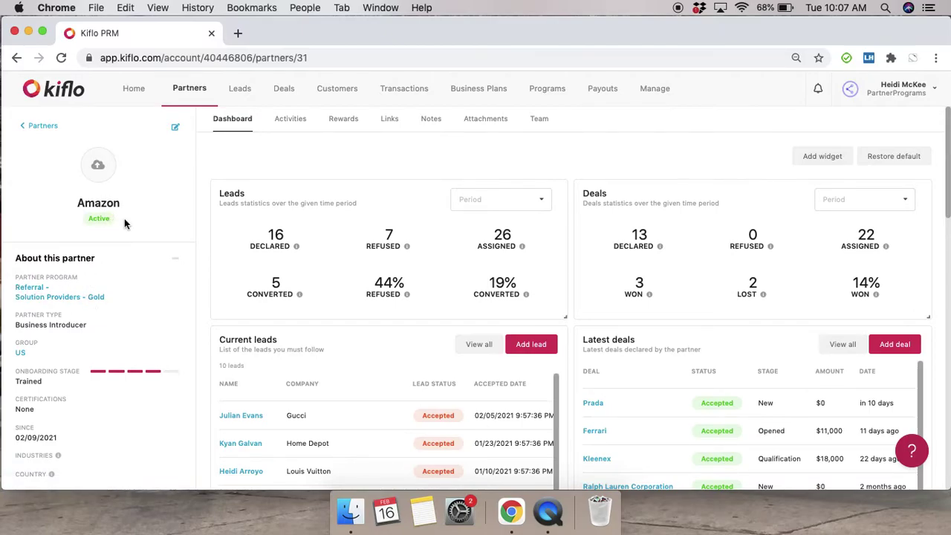
scroll(87, 355, "down", 2)
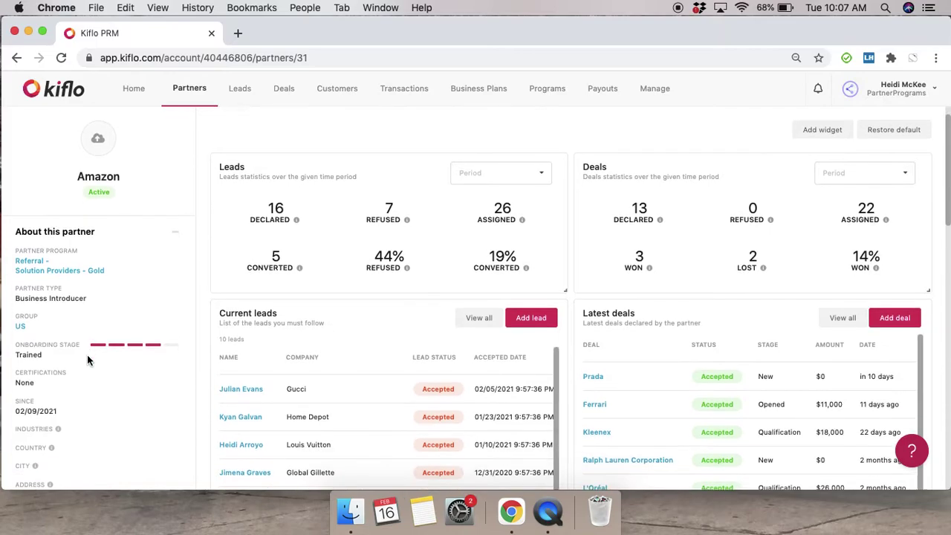
scroll(87, 355, "down", 1)
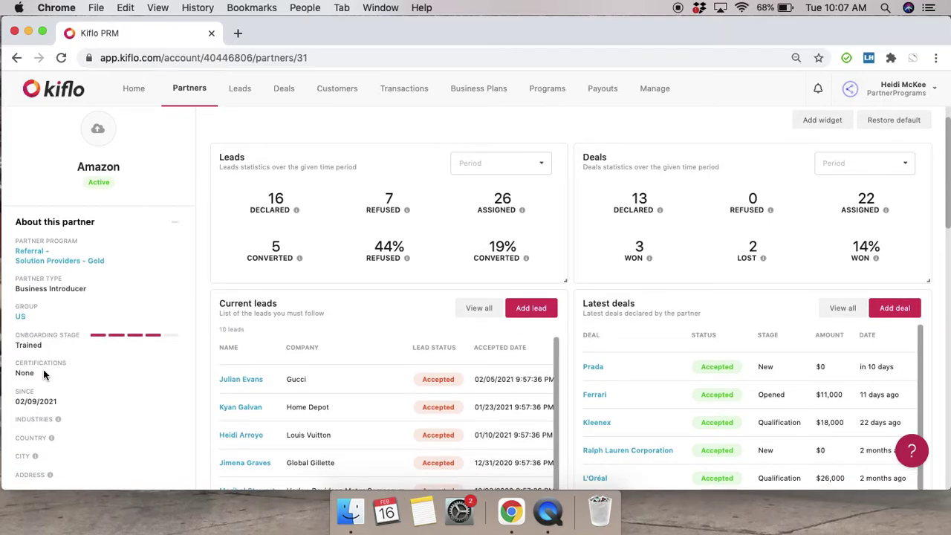
scroll(66, 373, "up", 3)
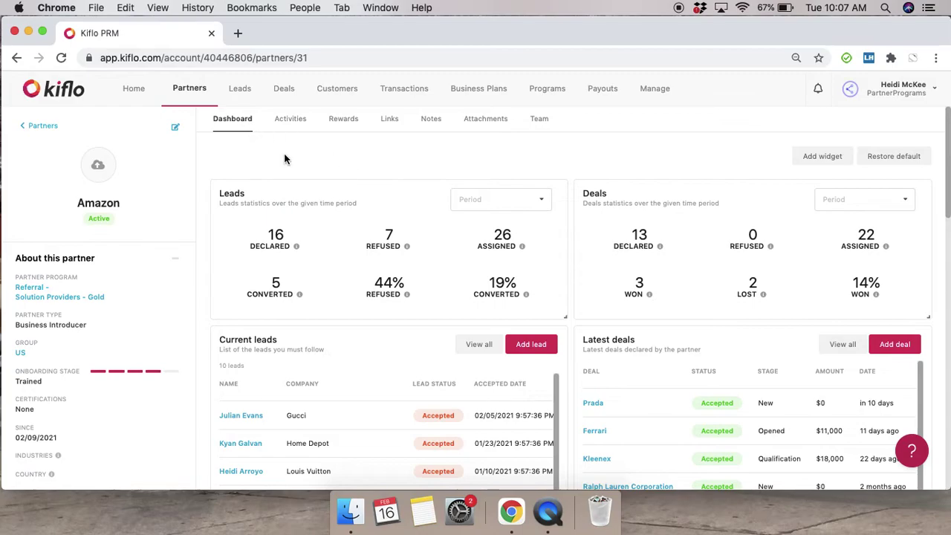
- Show the Leads list with all 56 leads and their statuses and partners
left_click(239, 90)
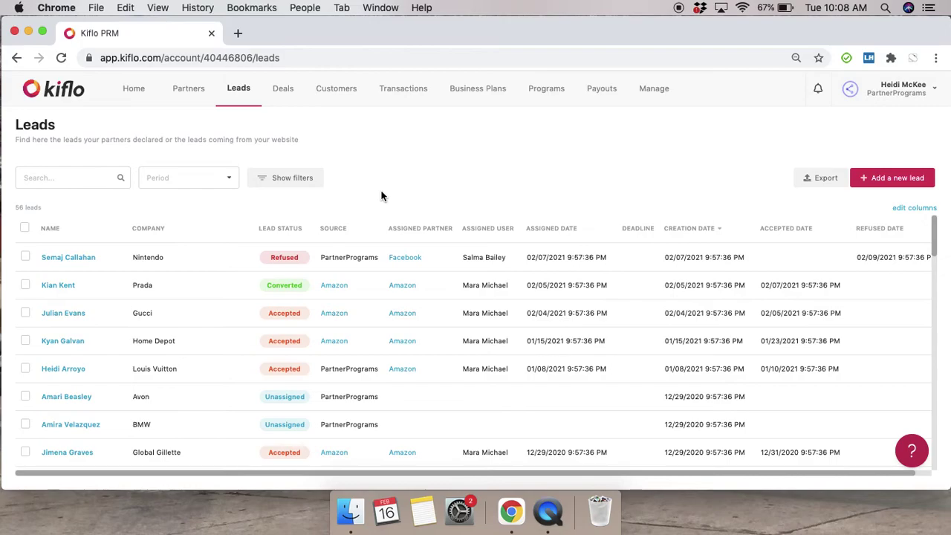
- Open the Deals board and scan its stages from New through Closed Lost
left_click(283, 95)
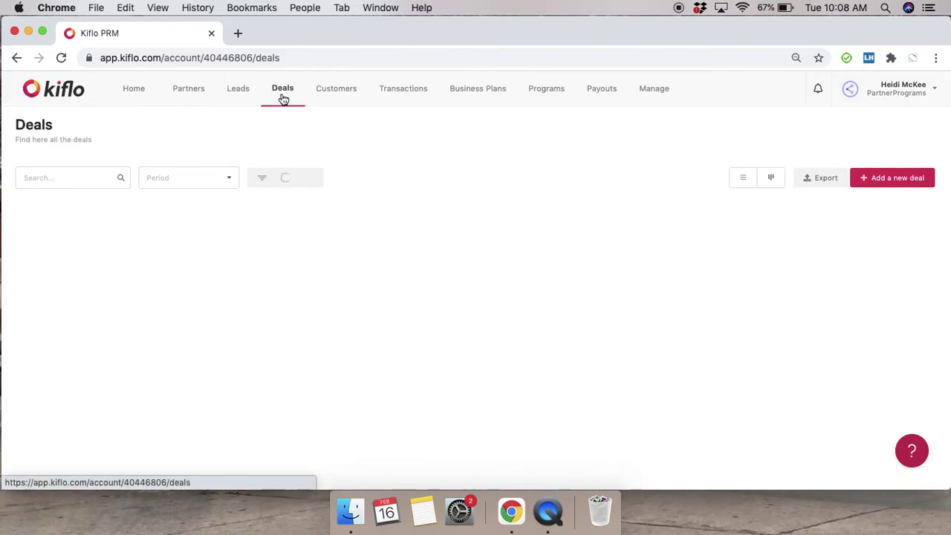
scroll(441, 290, "down", 1)
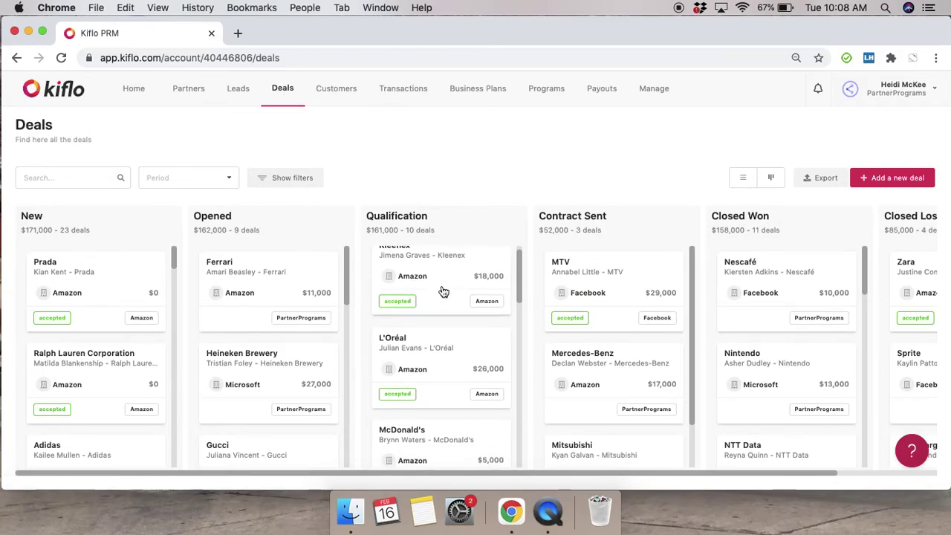
scroll(442, 291, "up", 1)
scroll(442, 291, "right", 3)
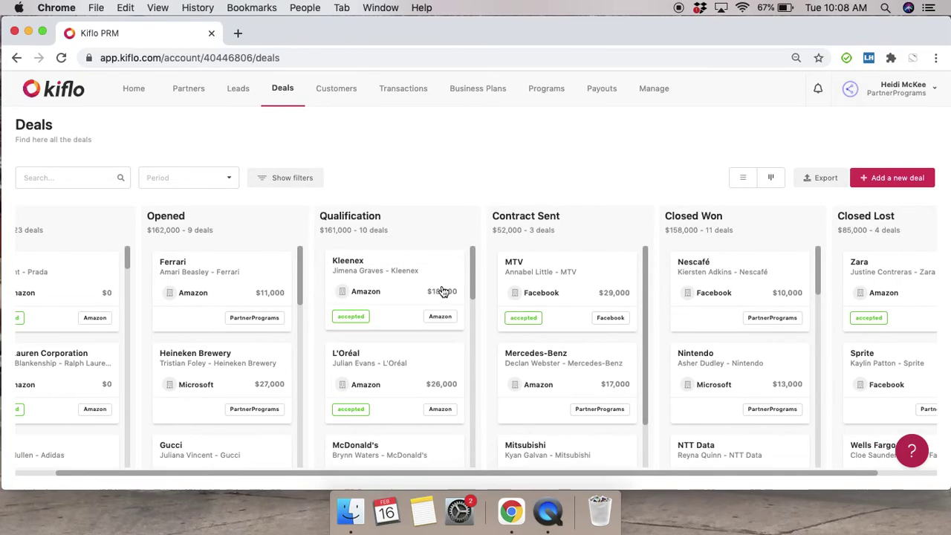
scroll(443, 291, "right", 4)
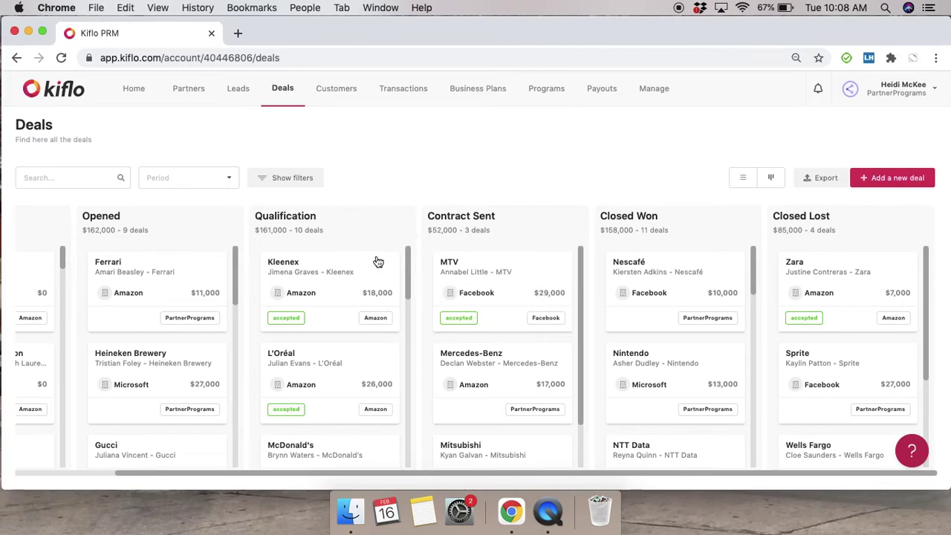
scroll(375, 262, "left", 3)
scroll(375, 268, "left", 2)
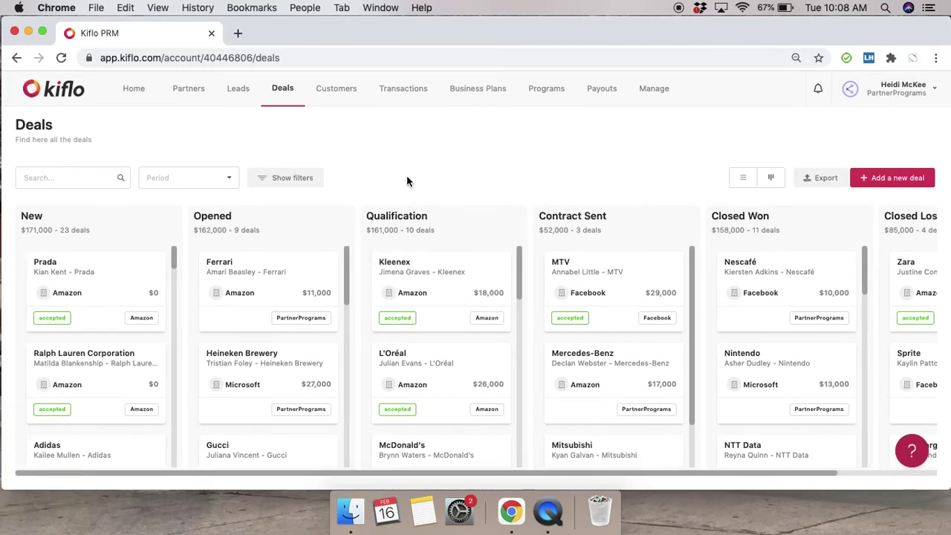